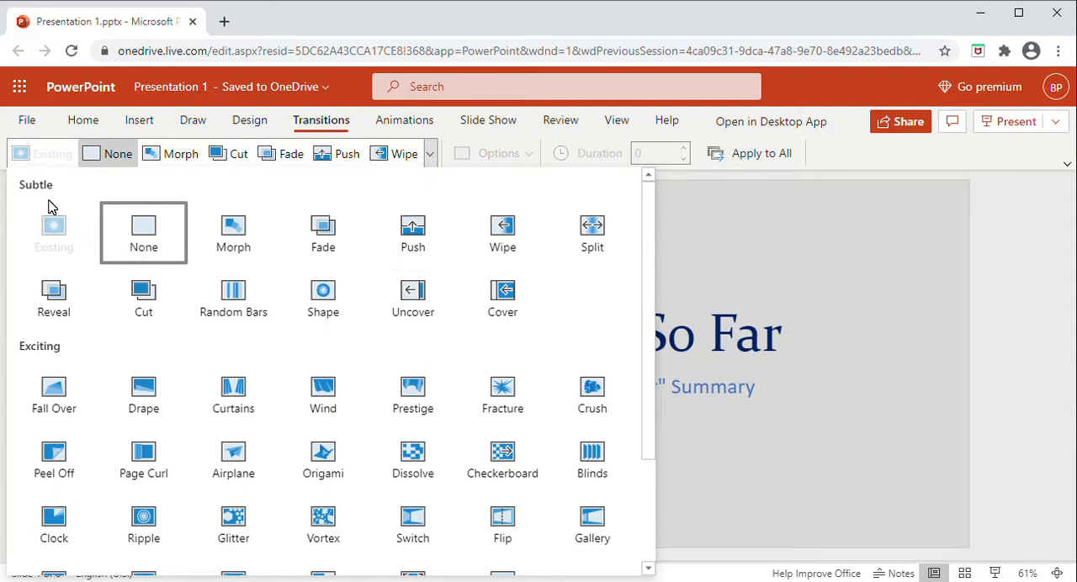
Step: Examine the available slide transitions in the Subtle, Exciting and Dynamic Content groups
{"action": "scroll", "coordinate": [449, 290], "scroll_direction": "down", "scroll_amount": 2}
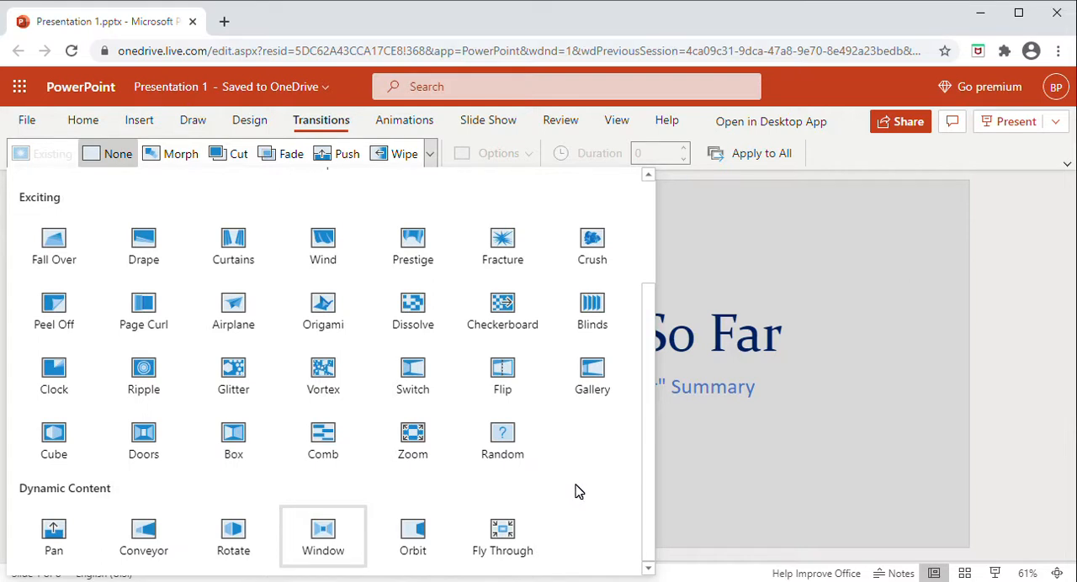
{"action": "scroll", "coordinate": [576, 492], "scroll_direction": "up", "scroll_amount": 2}
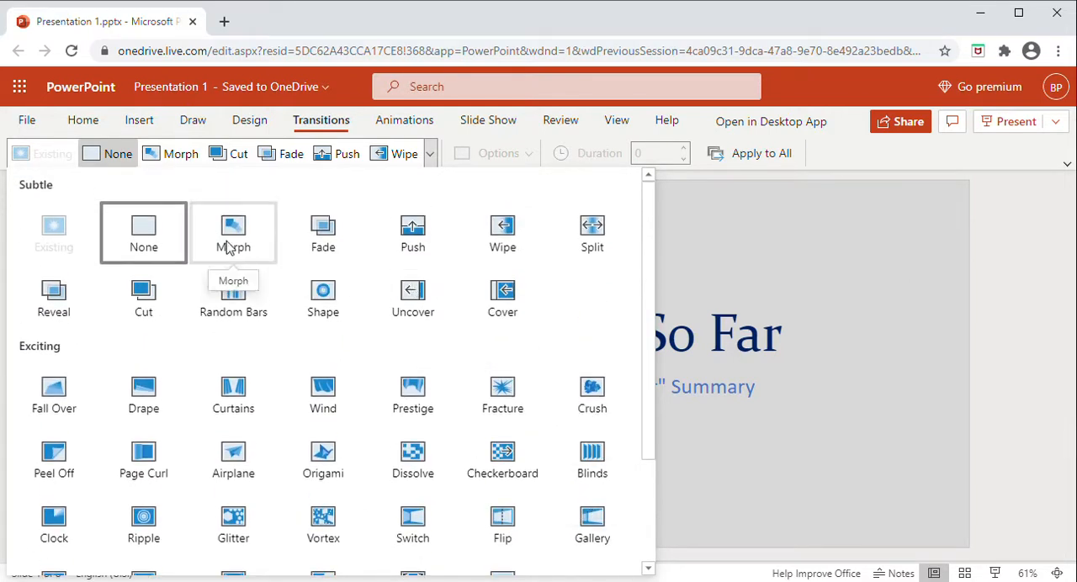
{"action": "scroll", "coordinate": [412, 295], "scroll_direction": "down", "scroll_amount": 2}
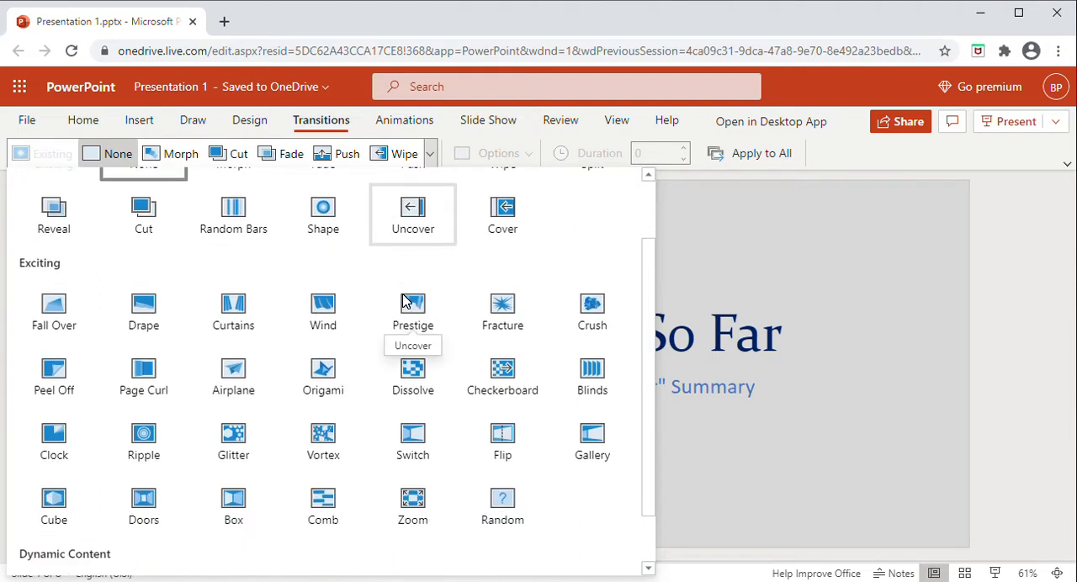
{"action": "scroll", "coordinate": [406, 301], "scroll_direction": "down", "scroll_amount": 1}
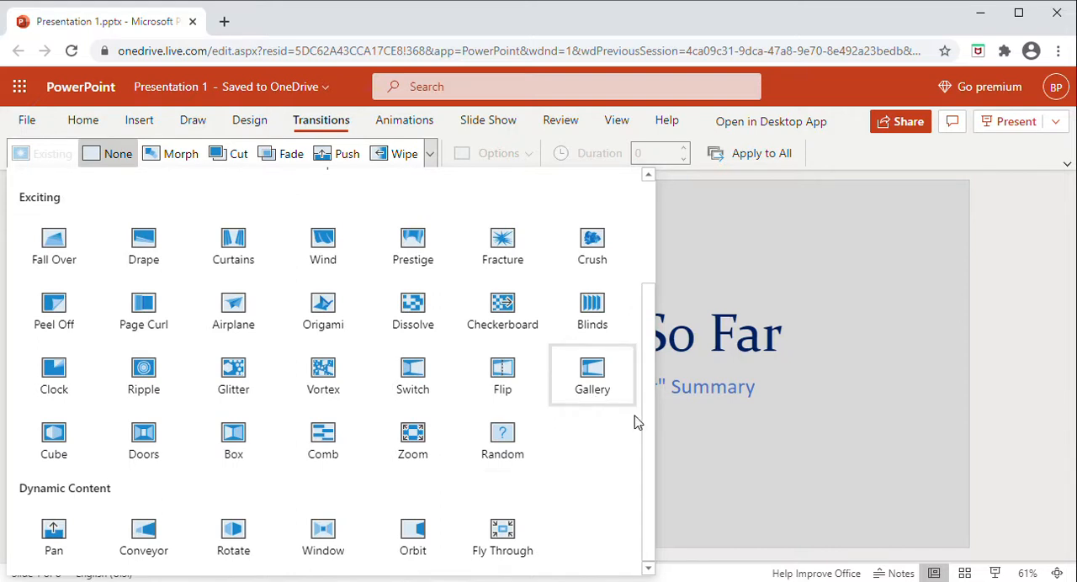
{"action": "left_click_drag", "start_coordinate": [644, 428], "coordinate": [658, 291]}
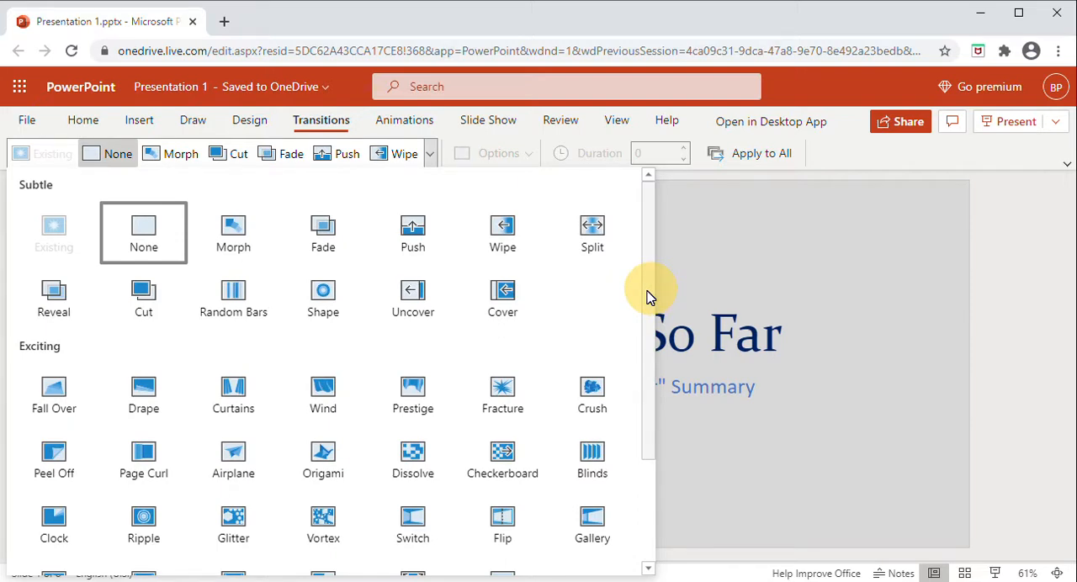
{"action": "scroll", "coordinate": [570, 319], "scroll_direction": "down", "scroll_amount": 2}
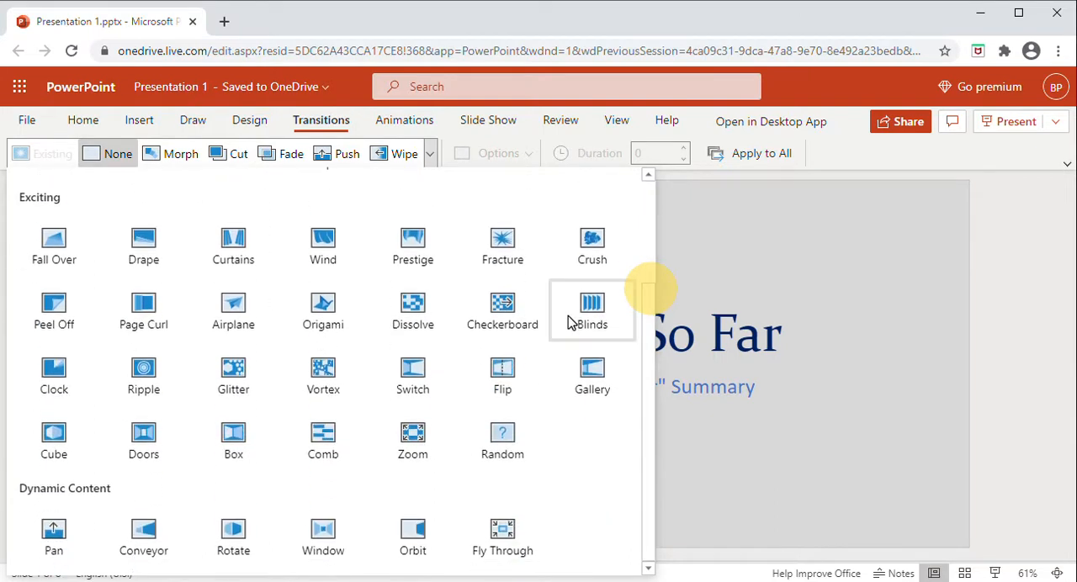
{"action": "scroll", "coordinate": [570, 320], "scroll_direction": "up", "scroll_amount": 1}
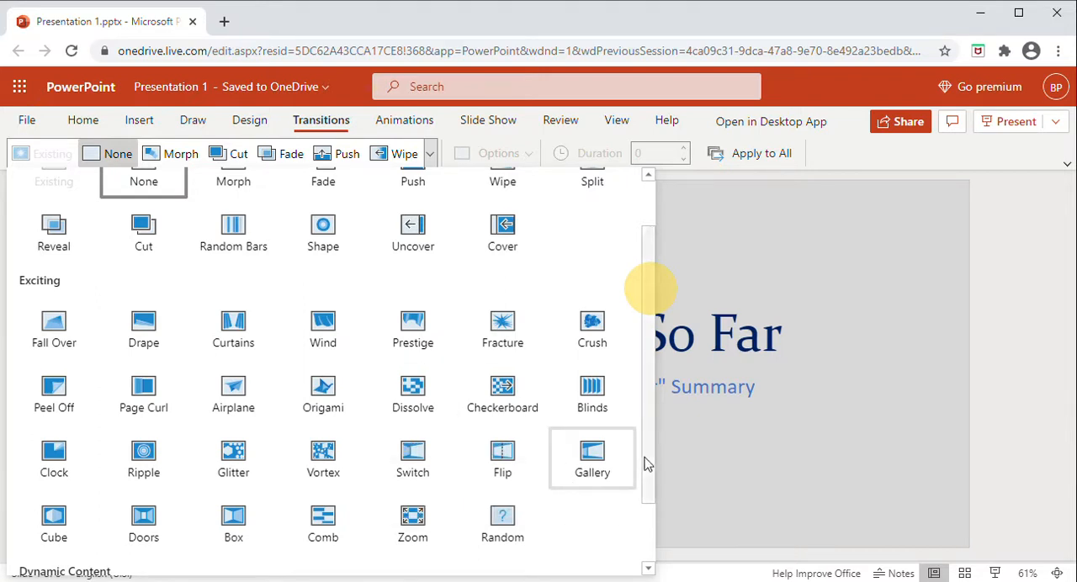
{"action": "scroll", "coordinate": [650, 441], "scroll_direction": "up", "scroll_amount": 2}
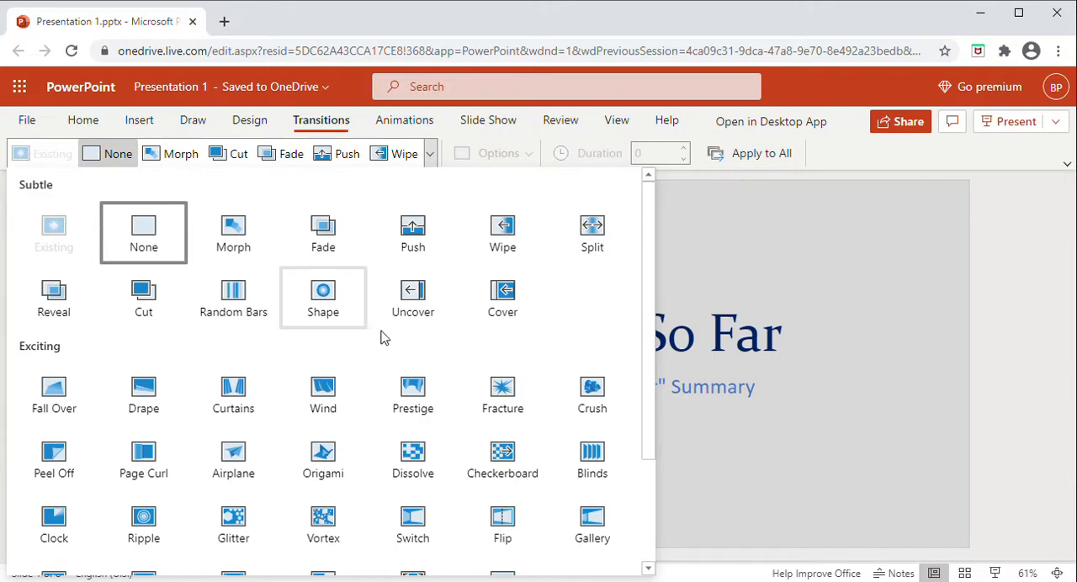
{"action": "left_click_drag", "start_coordinate": [649, 344], "coordinate": [645, 428]}
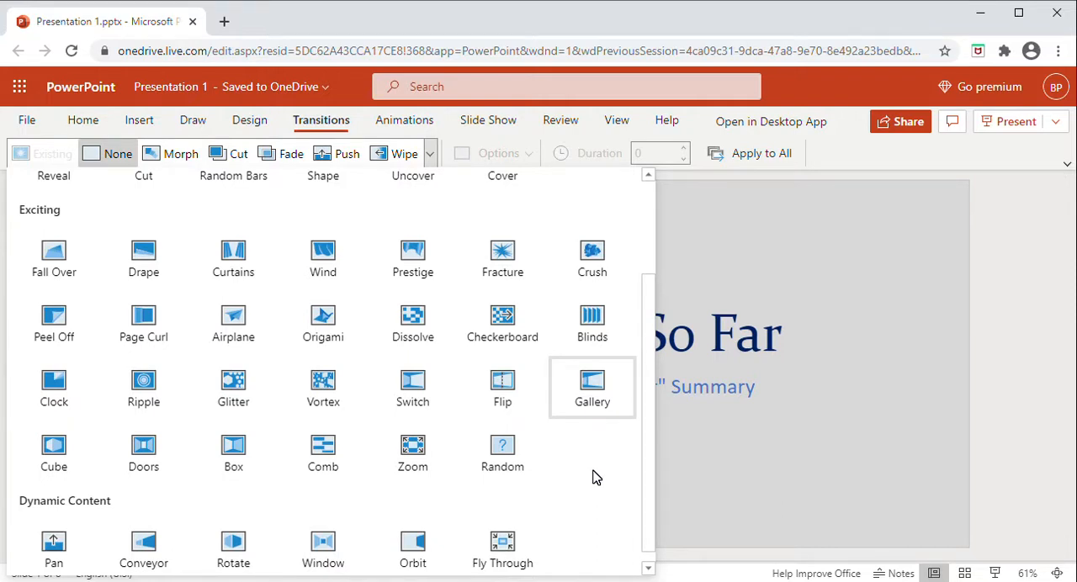
{"action": "left_click_drag", "start_coordinate": [652, 462], "coordinate": [658, 335]}
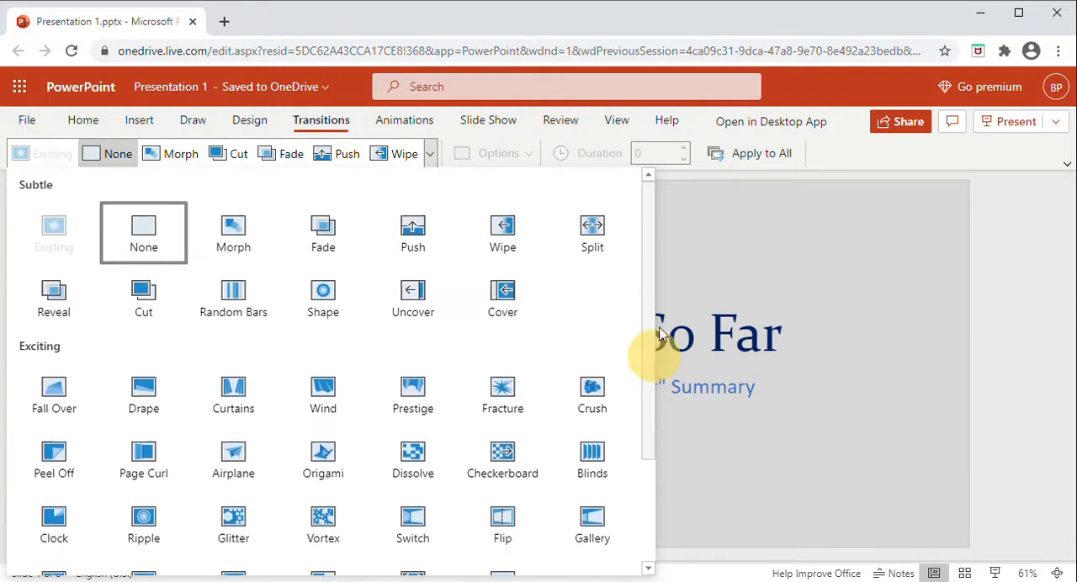
{"action": "left_click", "coordinate": [985, 284]}
Step: Apply the Push transition to slide 2, "PowerPoint Lectures Presented"
{"action": "left_click", "coordinate": [122, 261]}
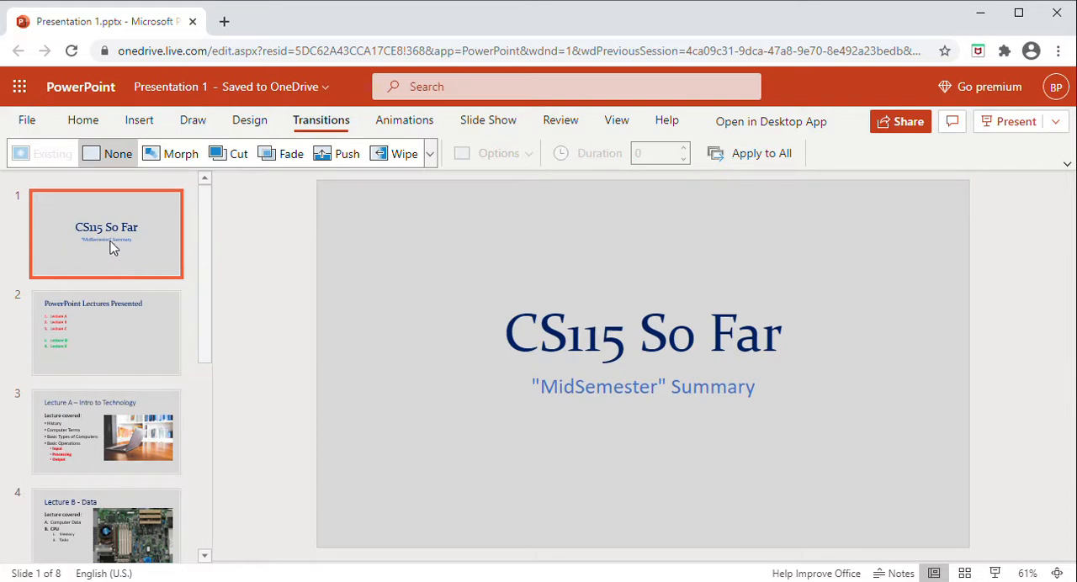
{"action": "left_click", "coordinate": [117, 347]}
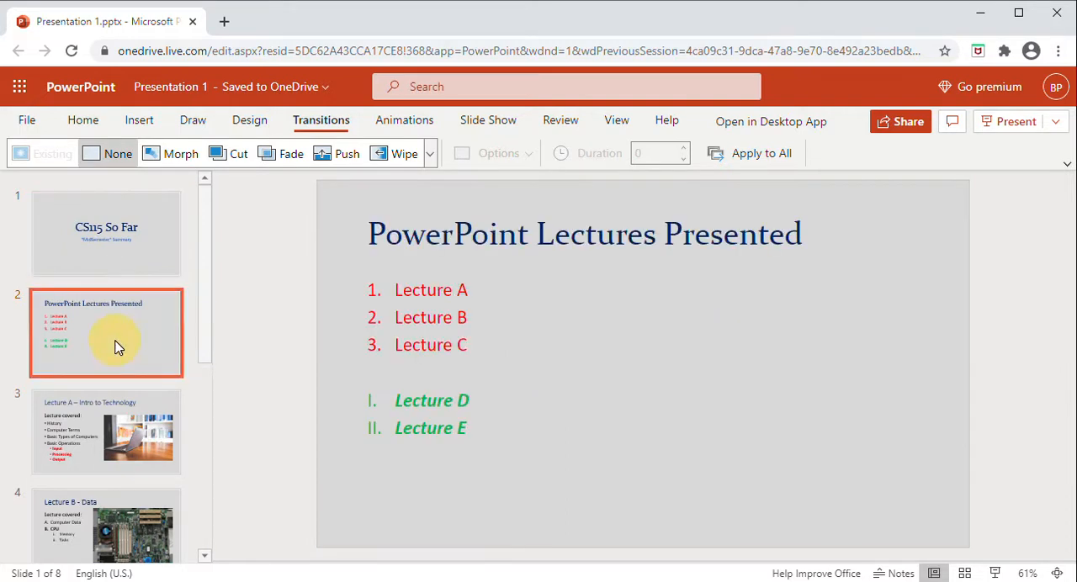
{"action": "left_click", "coordinate": [166, 263]}
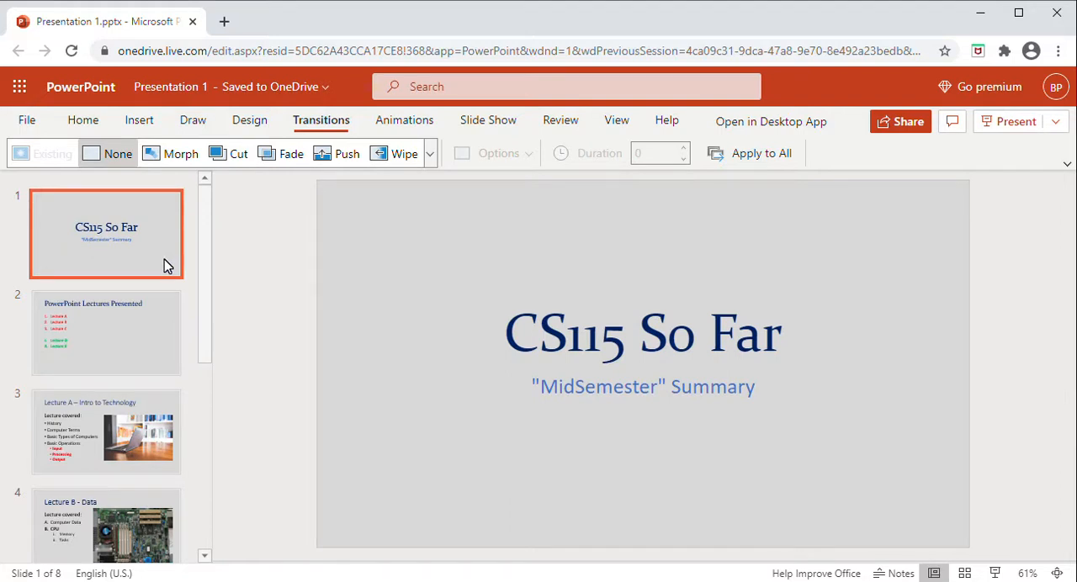
{"action": "left_click", "coordinate": [136, 340]}
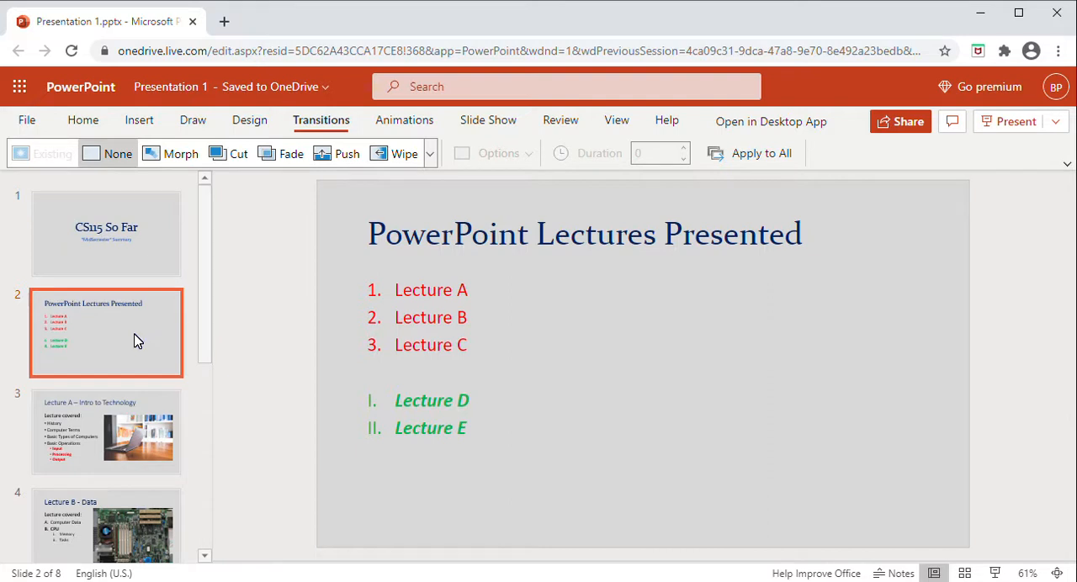
{"action": "left_click", "coordinate": [342, 159]}
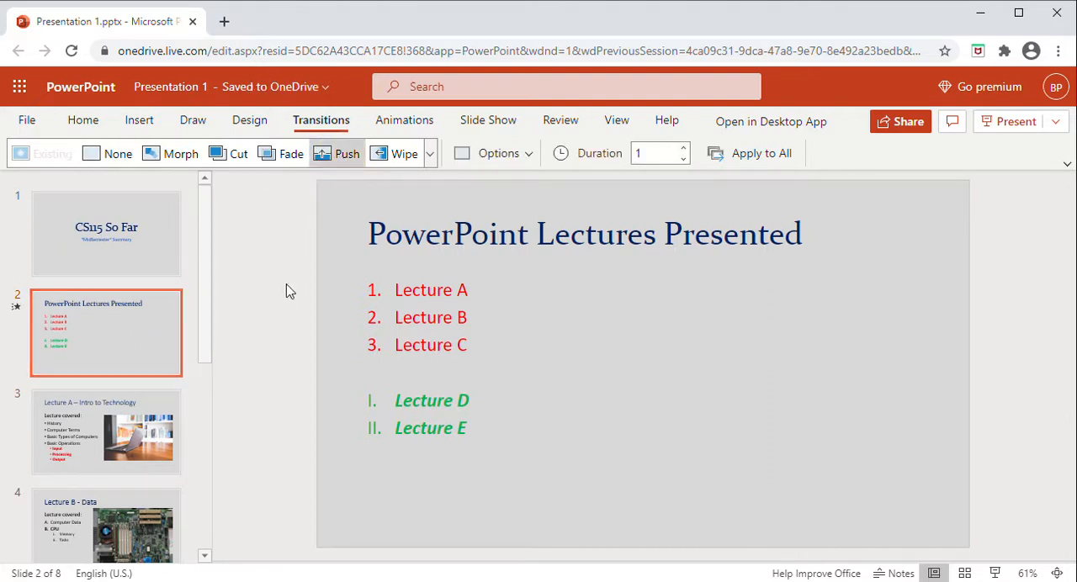
Step: Apply the Curtains transition to slide 3, "Lecture A – Intro to Technology"
{"action": "left_click", "coordinate": [210, 336]}
{"action": "left_click_drag", "start_coordinate": [209, 320], "coordinate": [204, 372]}
{"action": "left_click", "coordinate": [82, 336]}
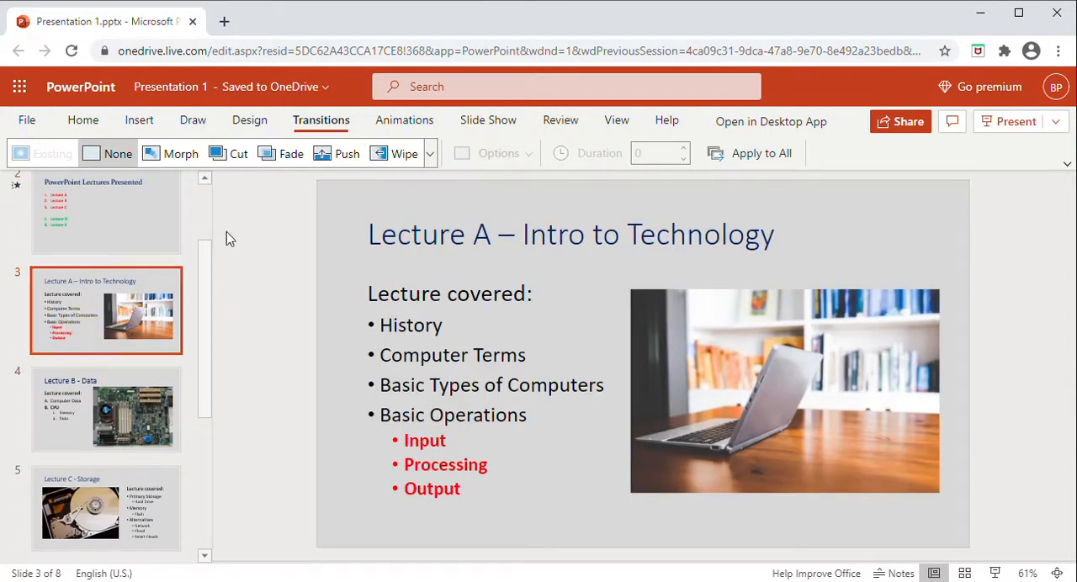
{"action": "left_click", "coordinate": [430, 162]}
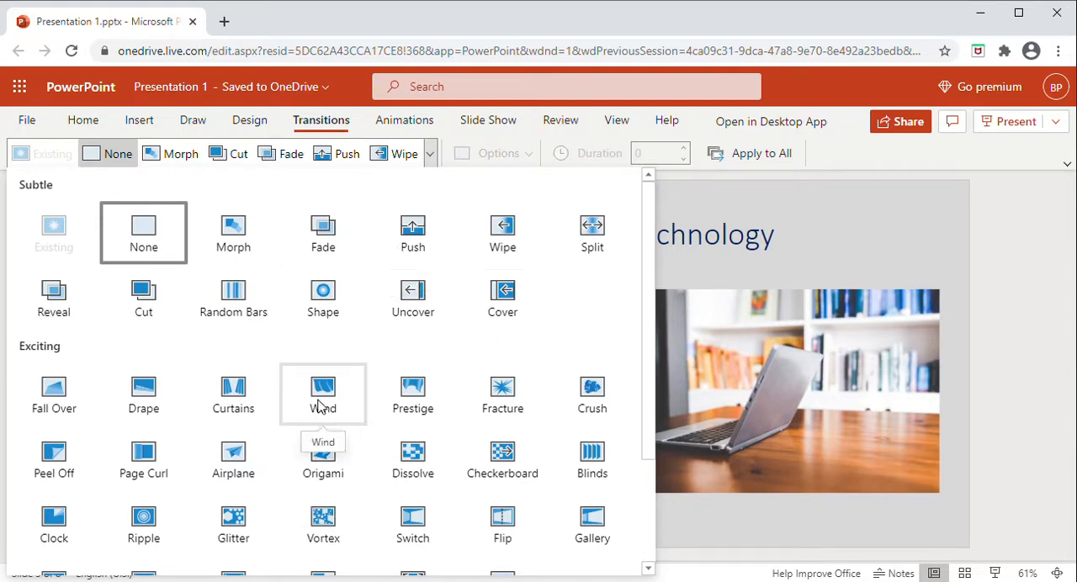
{"action": "left_click", "coordinate": [234, 396]}
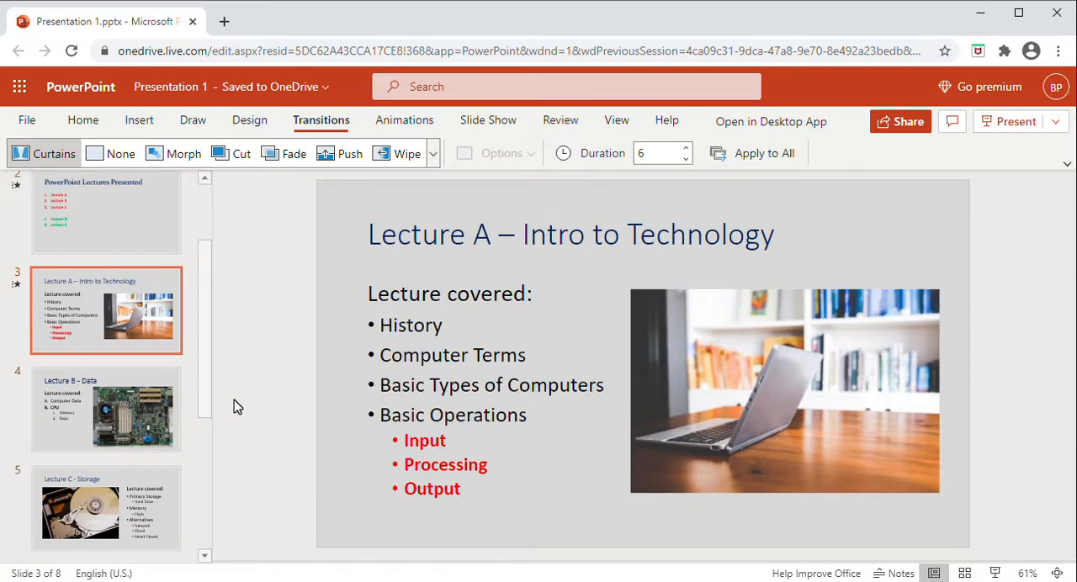
Step: Apply the Crush transition to slide 4, "Lecture B - Data"
{"action": "left_click_drag", "start_coordinate": [205, 382], "coordinate": [209, 413]}
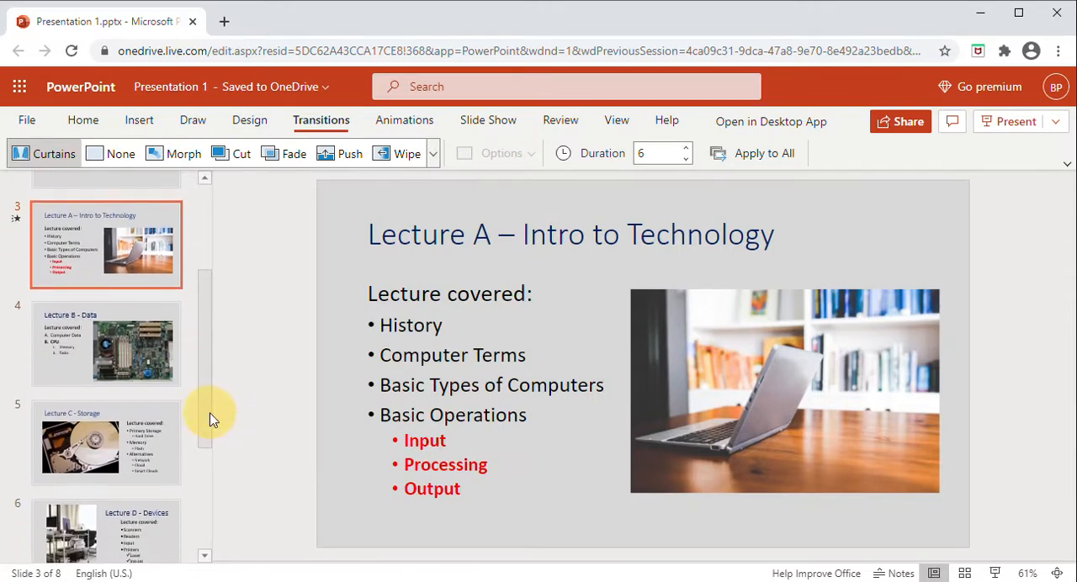
{"action": "left_click", "coordinate": [69, 357]}
{"action": "left_click", "coordinate": [429, 158]}
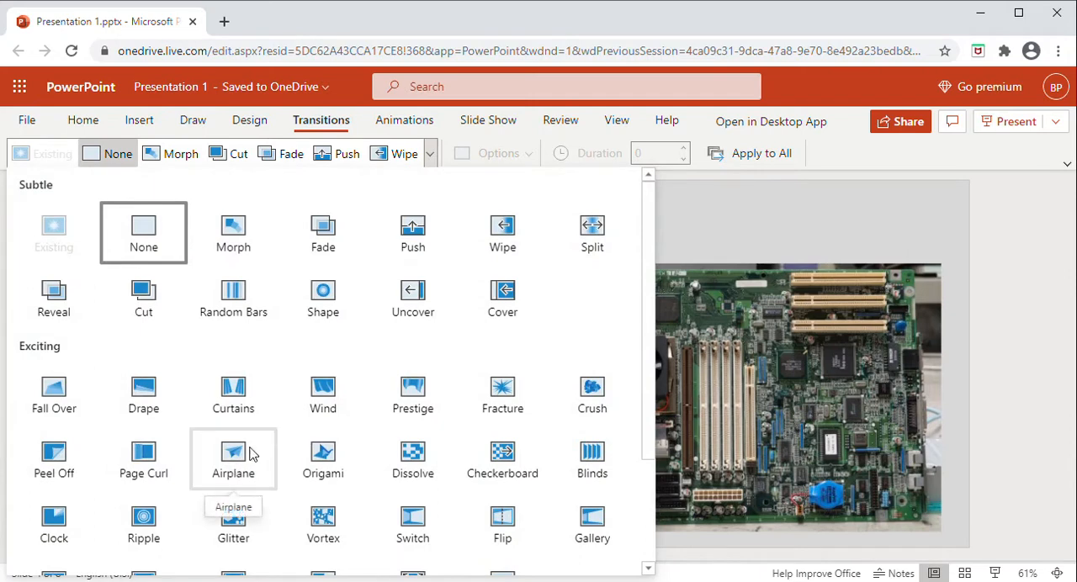
{"action": "scroll", "coordinate": [341, 424], "scroll_direction": "down", "scroll_amount": 1}
{"action": "left_click", "coordinate": [584, 309]}
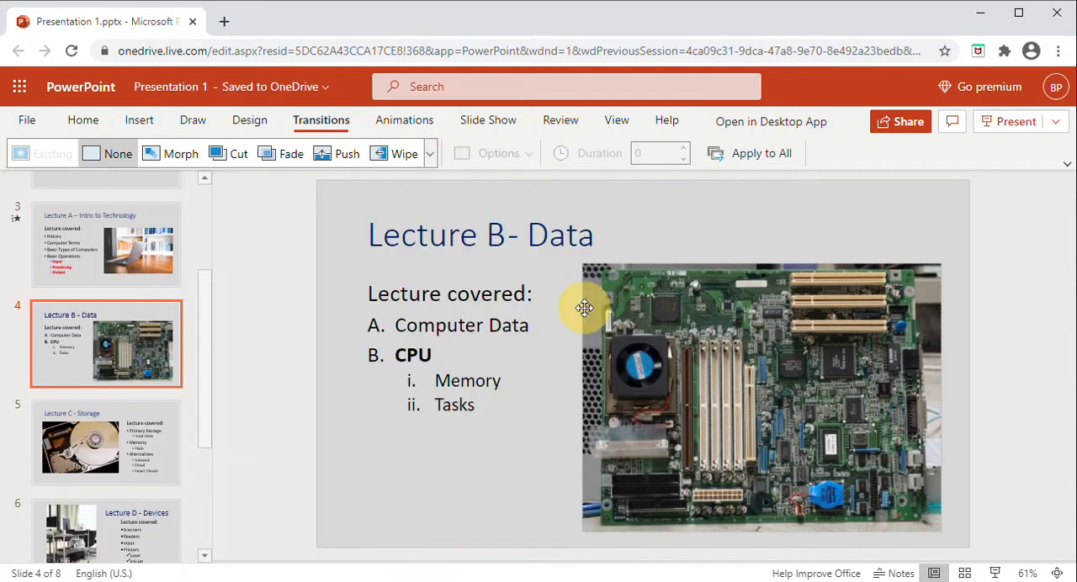
Step: Change the transition of slide 4, "Lecture B - Data", to Split
{"action": "left_click", "coordinate": [421, 154]}
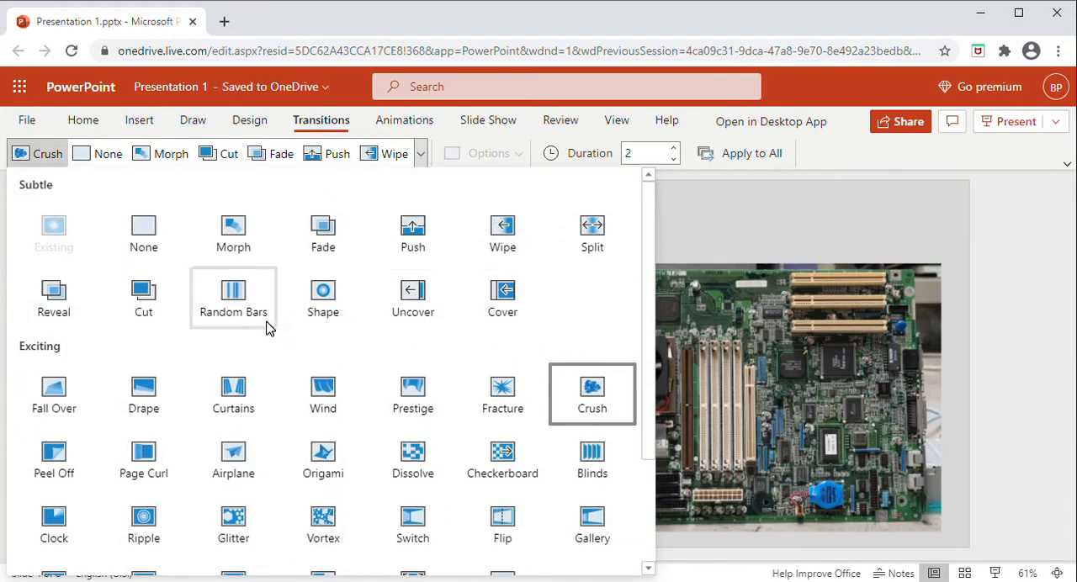
{"action": "scroll", "coordinate": [267, 328], "scroll_direction": "down", "scroll_amount": 1}
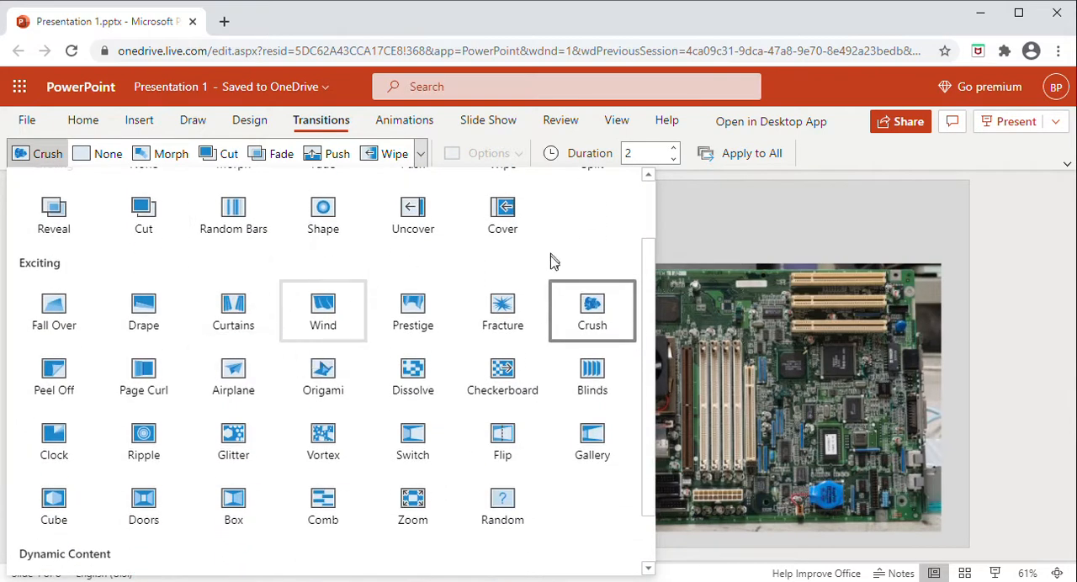
{"action": "scroll", "coordinate": [550, 260], "scroll_direction": "up", "scroll_amount": 1}
{"action": "left_click", "coordinate": [590, 240]}
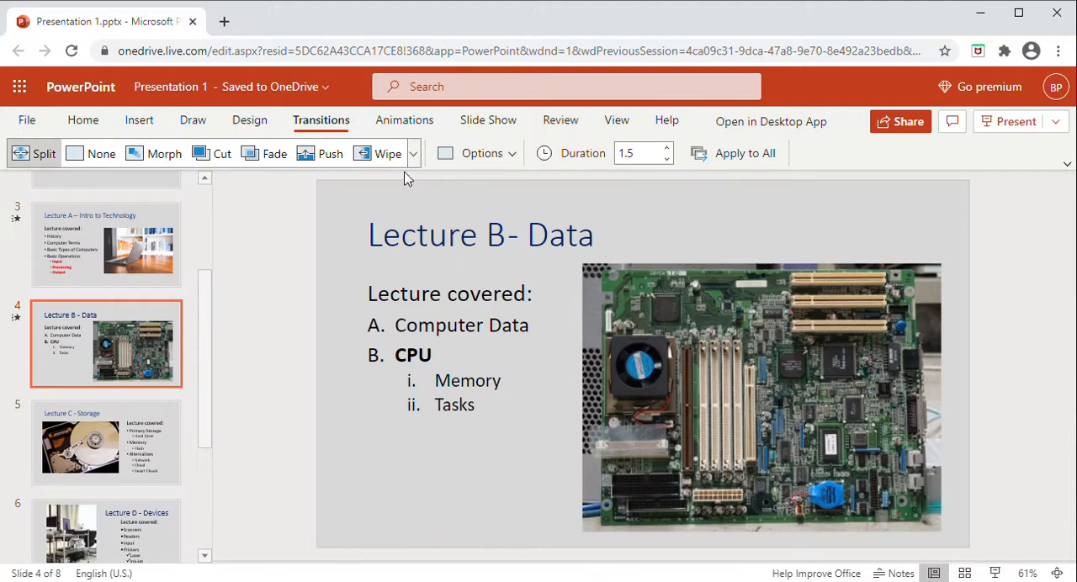
Step: Apply the Flip transition to slide 5, "Lecture C - Storage"
{"action": "left_click", "coordinate": [141, 452]}
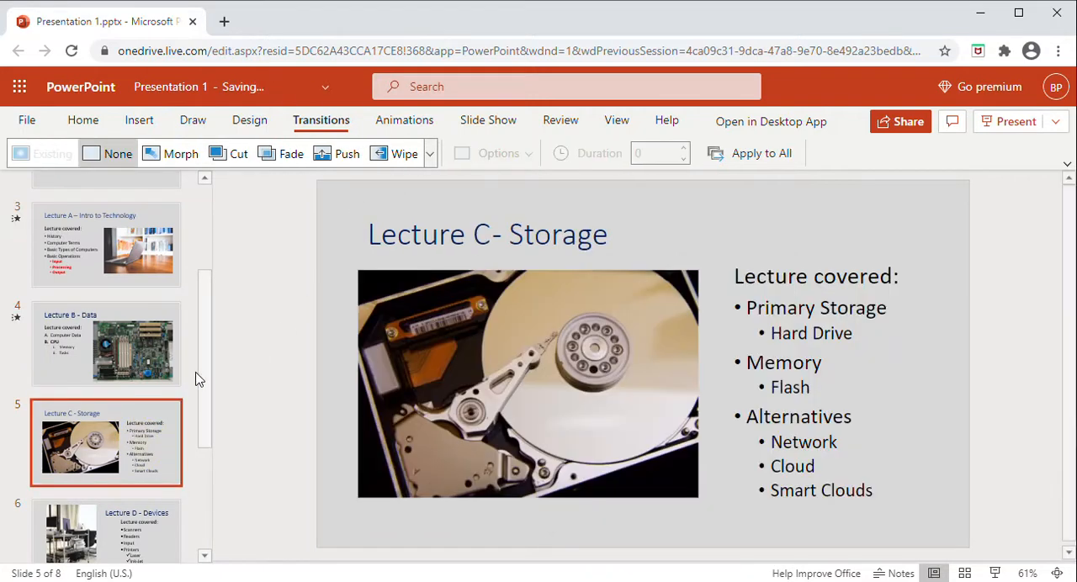
{"action": "left_click", "coordinate": [432, 160]}
{"action": "scroll", "coordinate": [293, 384], "scroll_direction": "down", "scroll_amount": 2}
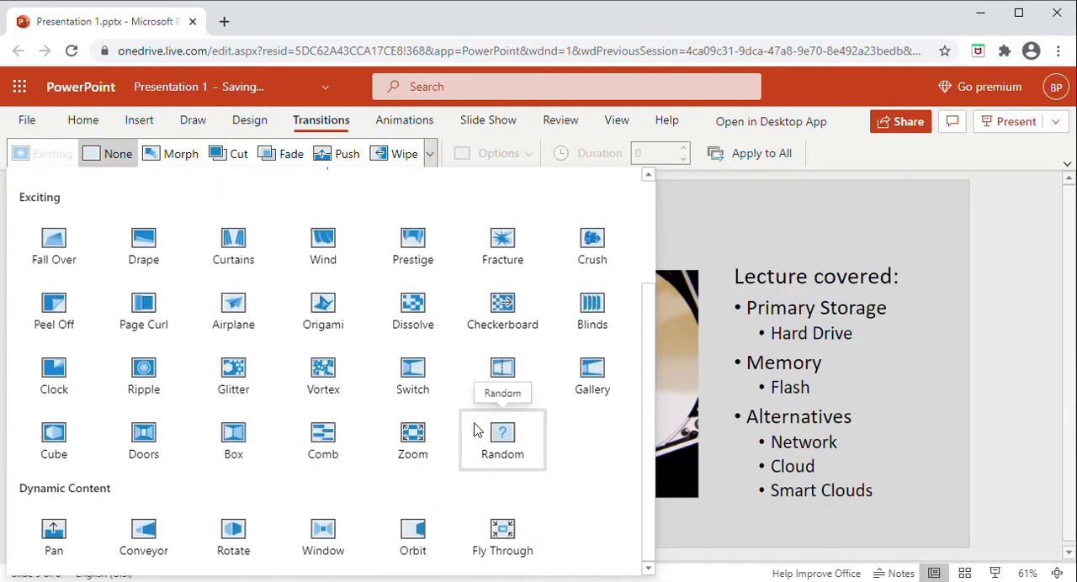
{"action": "left_click", "coordinate": [515, 379]}
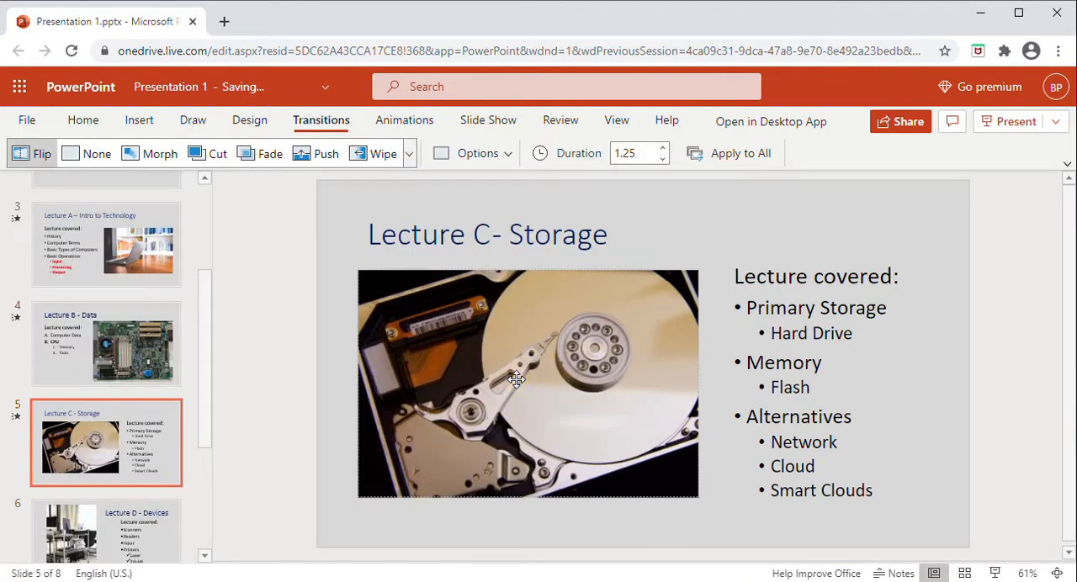
Step: Apply the Clock transition to slide 6, "Lecture D - Devices"
{"action": "left_click", "coordinate": [119, 520]}
{"action": "left_click", "coordinate": [429, 153]}
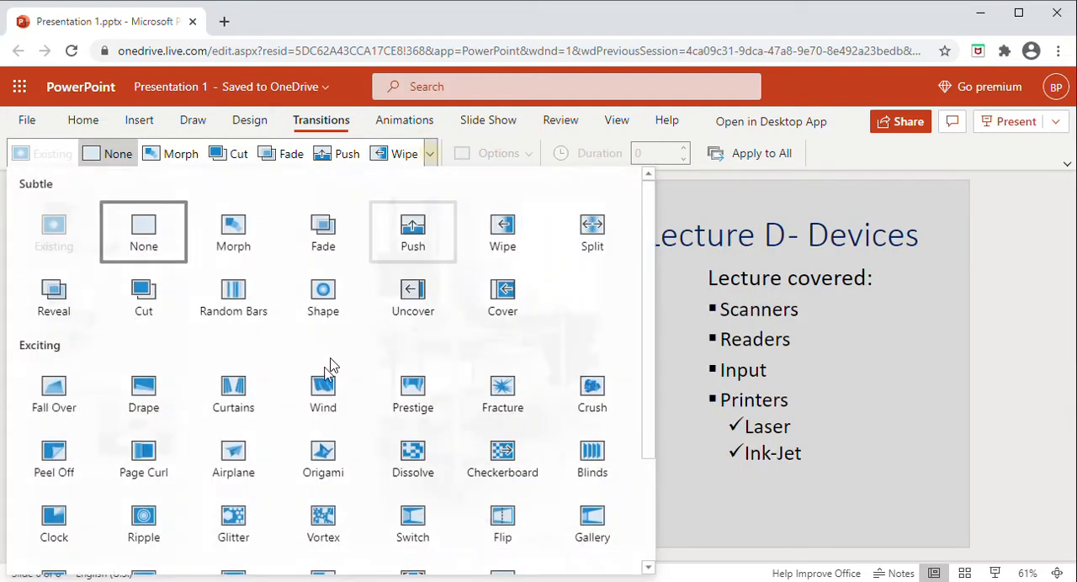
{"action": "scroll", "coordinate": [324, 395], "scroll_direction": "down", "scroll_amount": 3}
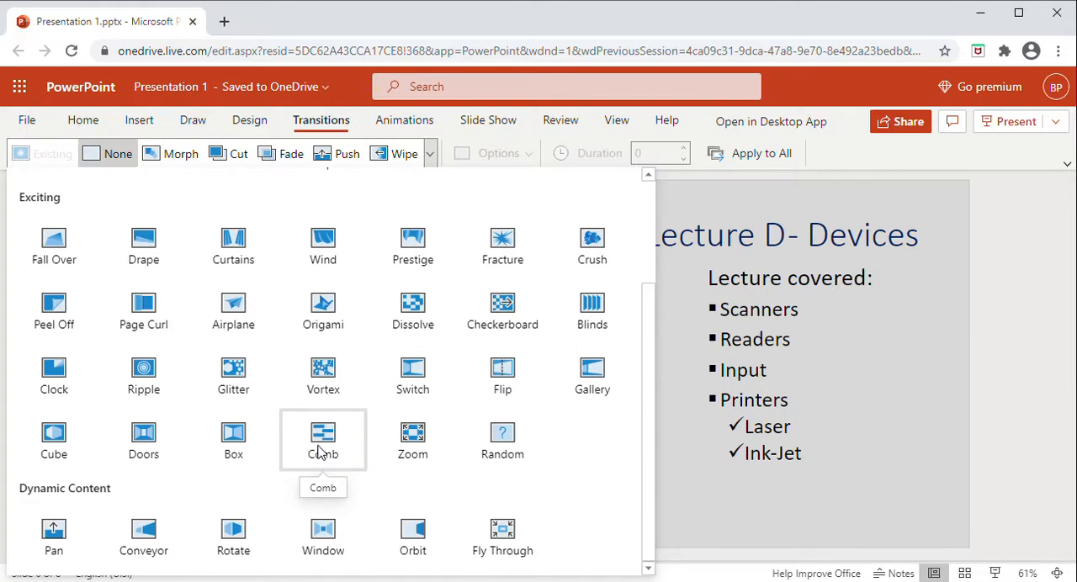
{"action": "left_click", "coordinate": [70, 380]}
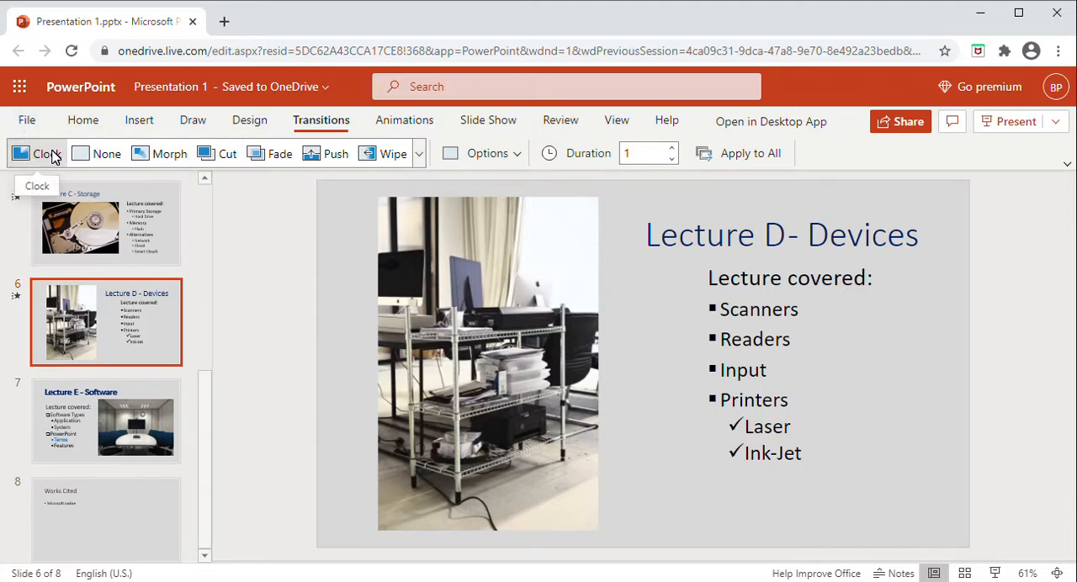
Step: Change the transition of slide 6, "Lecture D - Devices", to Fly Through
{"action": "left_click", "coordinate": [135, 233]}
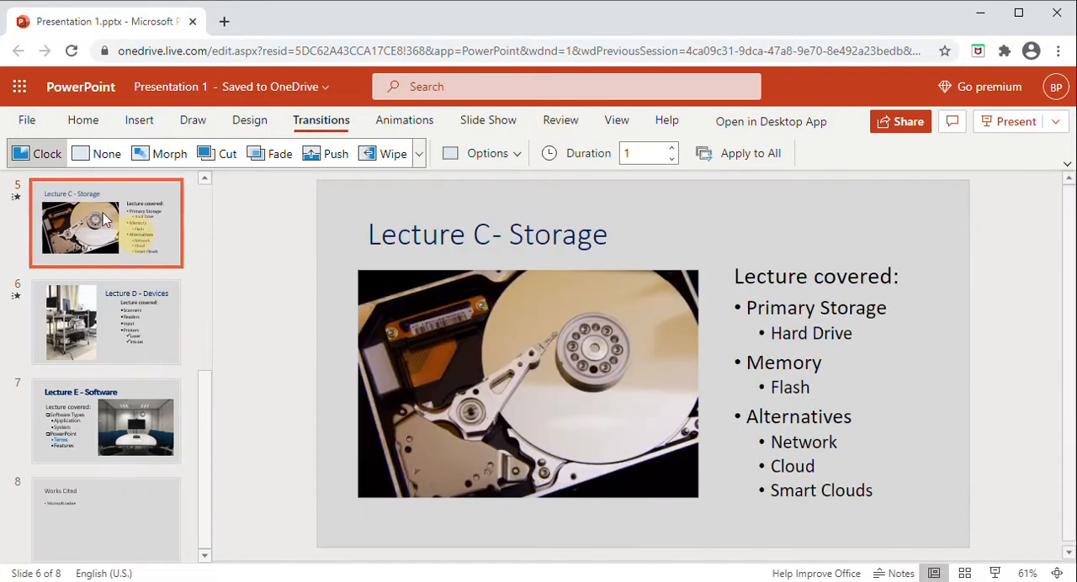
{"action": "left_click", "coordinate": [116, 311]}
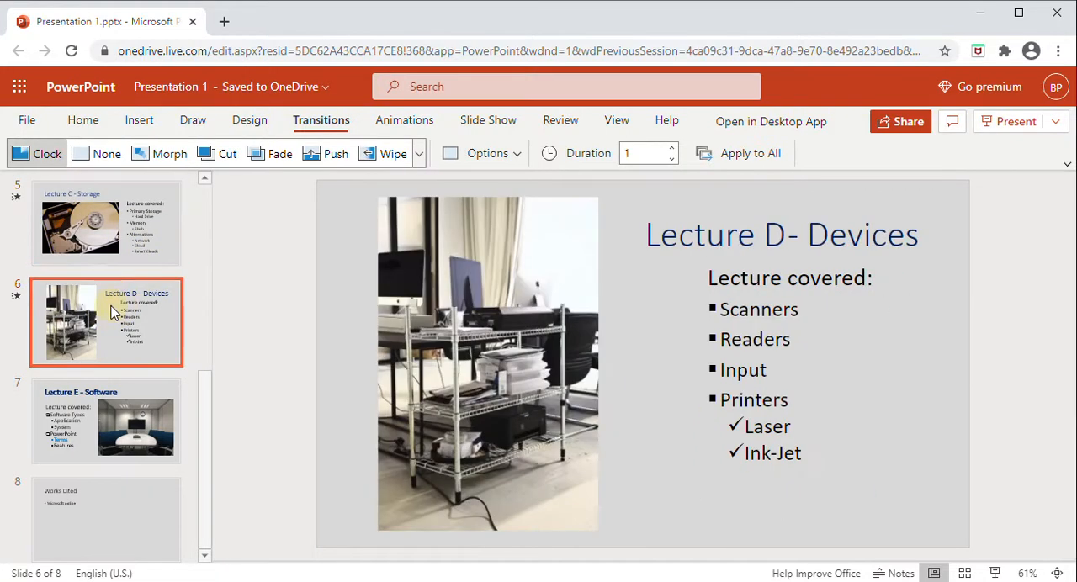
{"action": "left_click", "coordinate": [423, 165]}
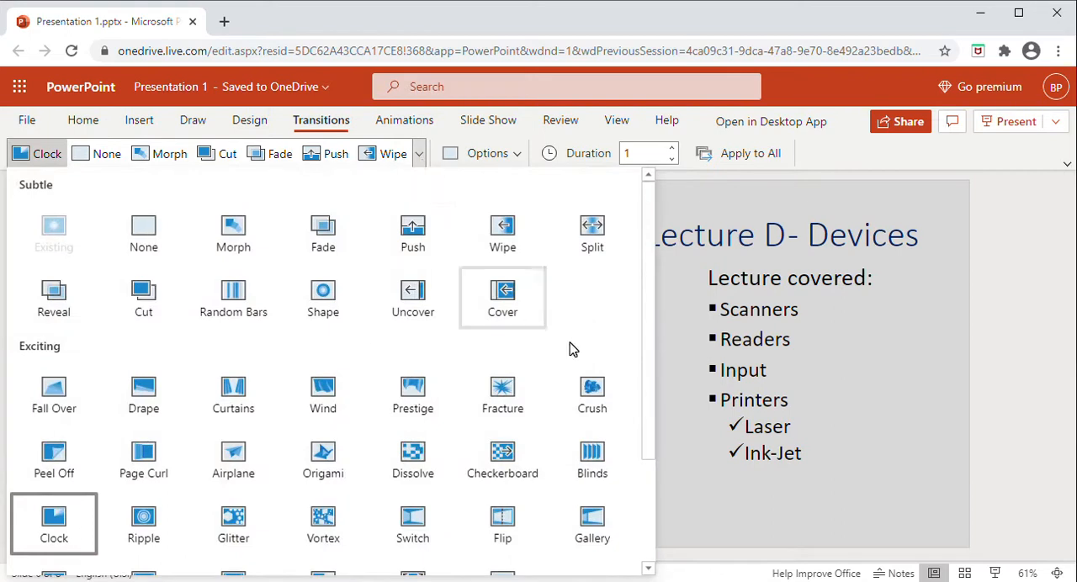
{"action": "scroll", "coordinate": [572, 349], "scroll_direction": "down", "scroll_amount": 3}
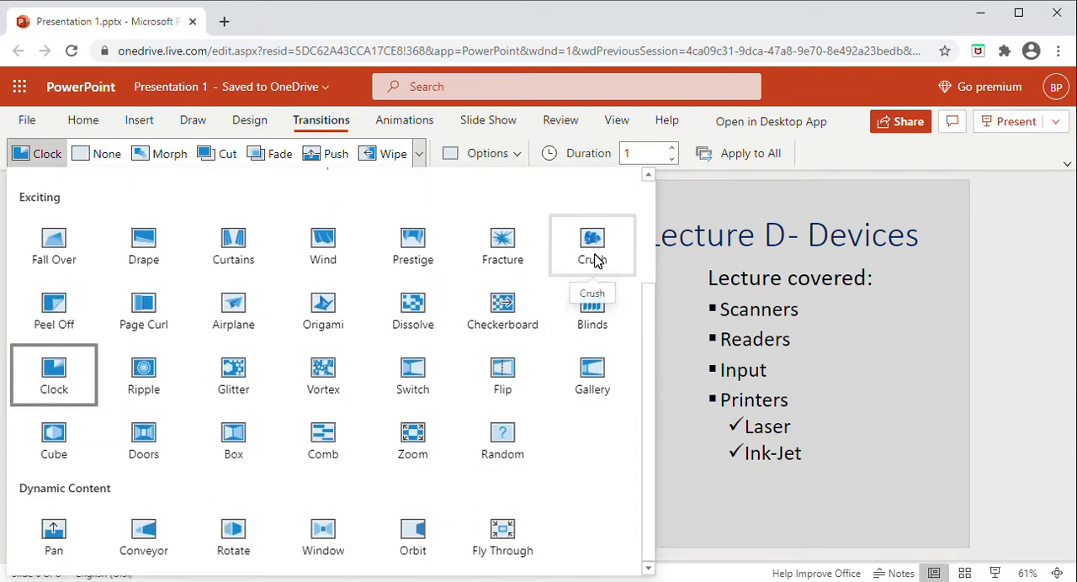
{"action": "left_click", "coordinate": [515, 532]}
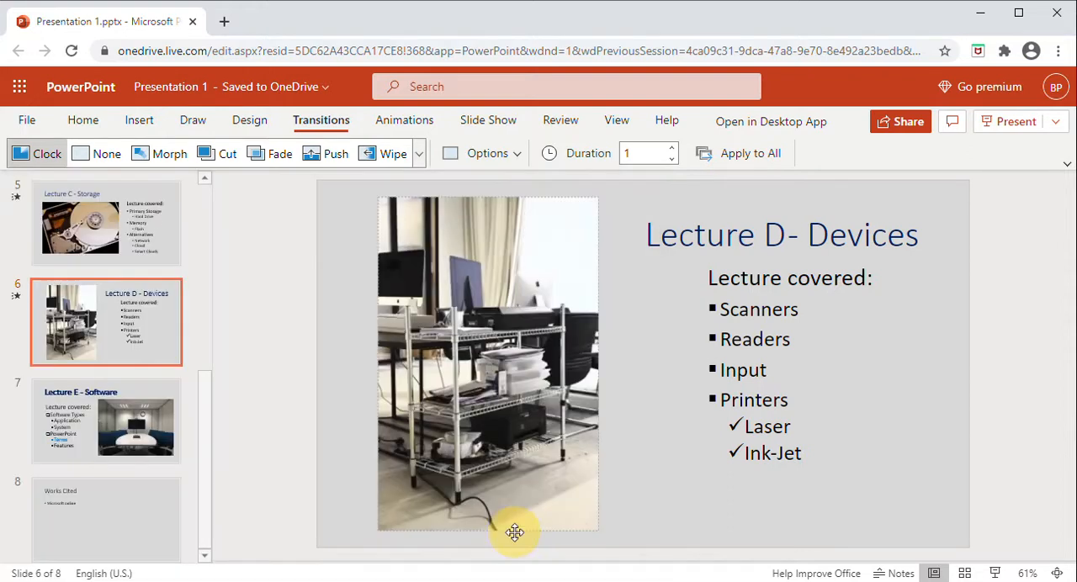
Step: Apply the Fall Over transition to slide 7, "Lecture E - Software"
{"action": "left_click", "coordinate": [71, 434]}
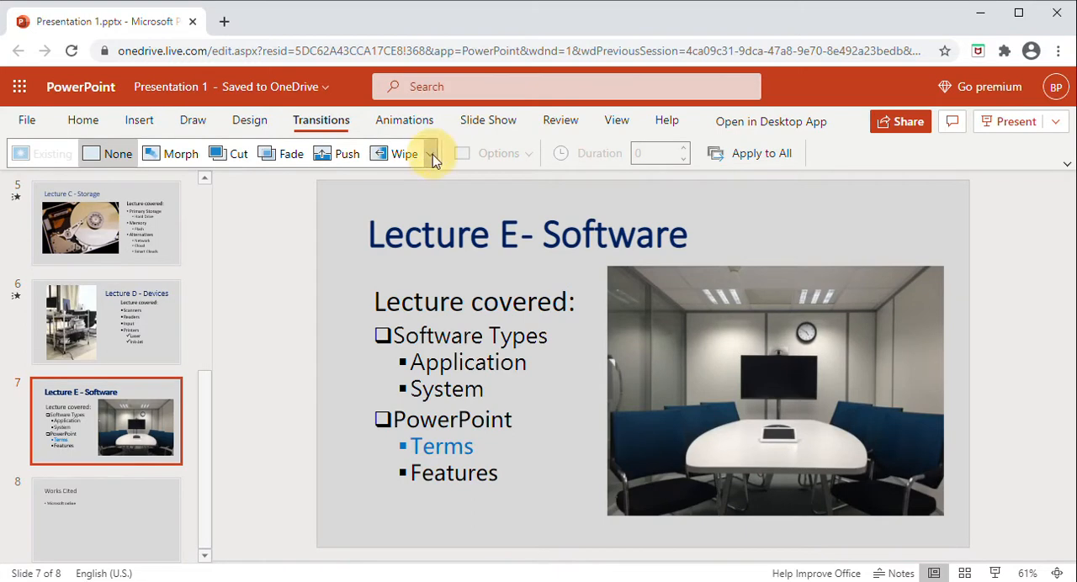
{"action": "left_click", "coordinate": [429, 153]}
{"action": "scroll", "coordinate": [353, 412], "scroll_direction": "down", "scroll_amount": 3}
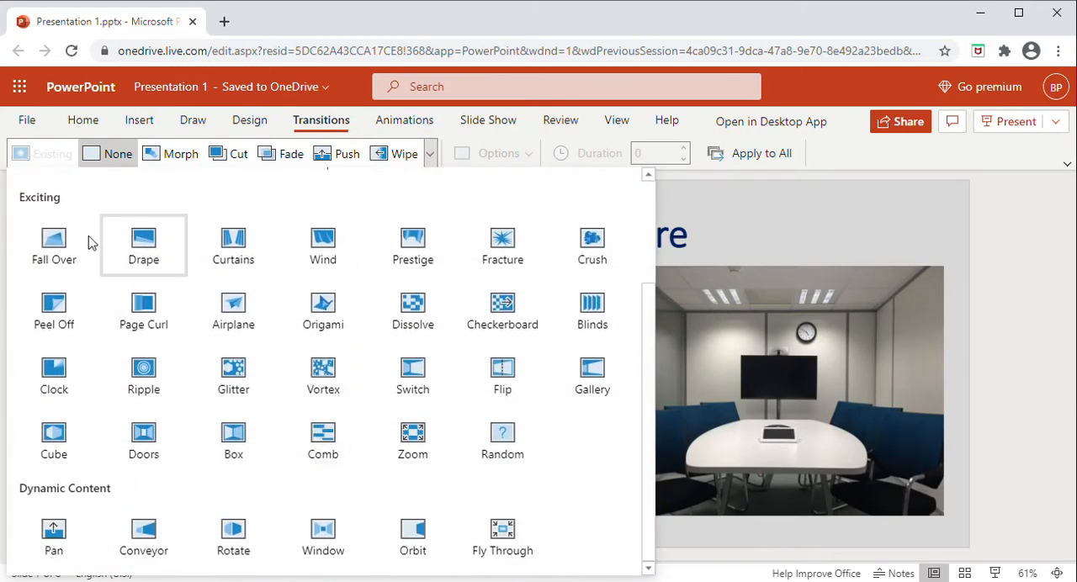
{"action": "left_click", "coordinate": [54, 242]}
Step: Apply the Shape transition to slide 8, "Works Cited"
{"action": "left_click", "coordinate": [147, 509]}
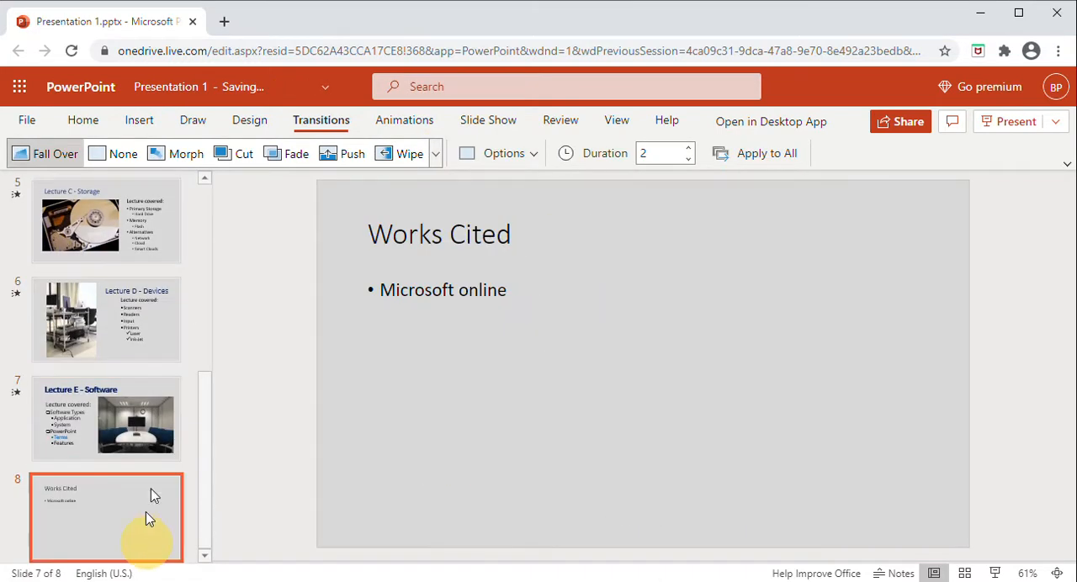
{"action": "left_click", "coordinate": [429, 153]}
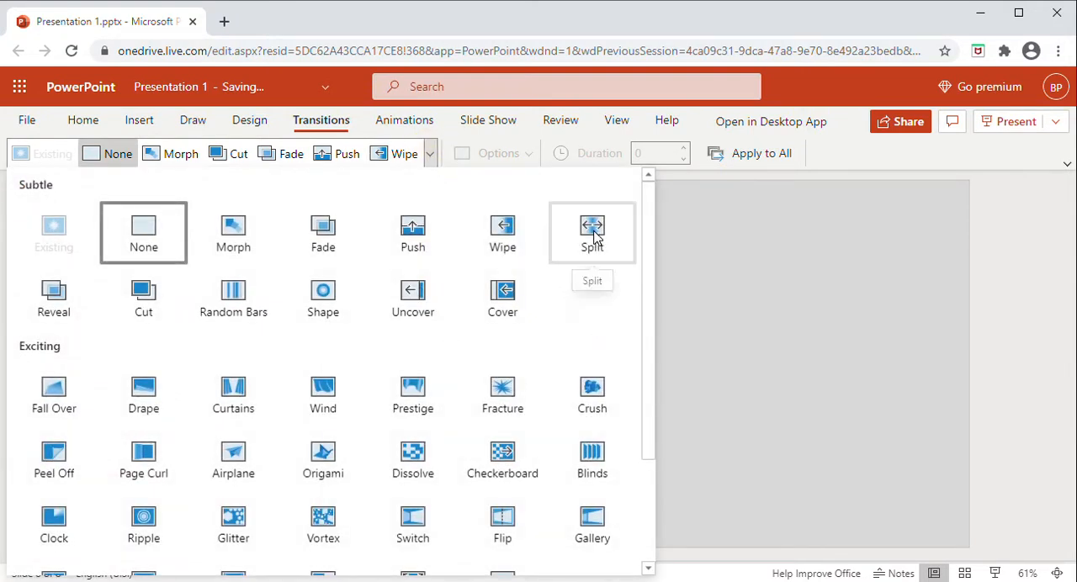
{"action": "left_click", "coordinate": [330, 304]}
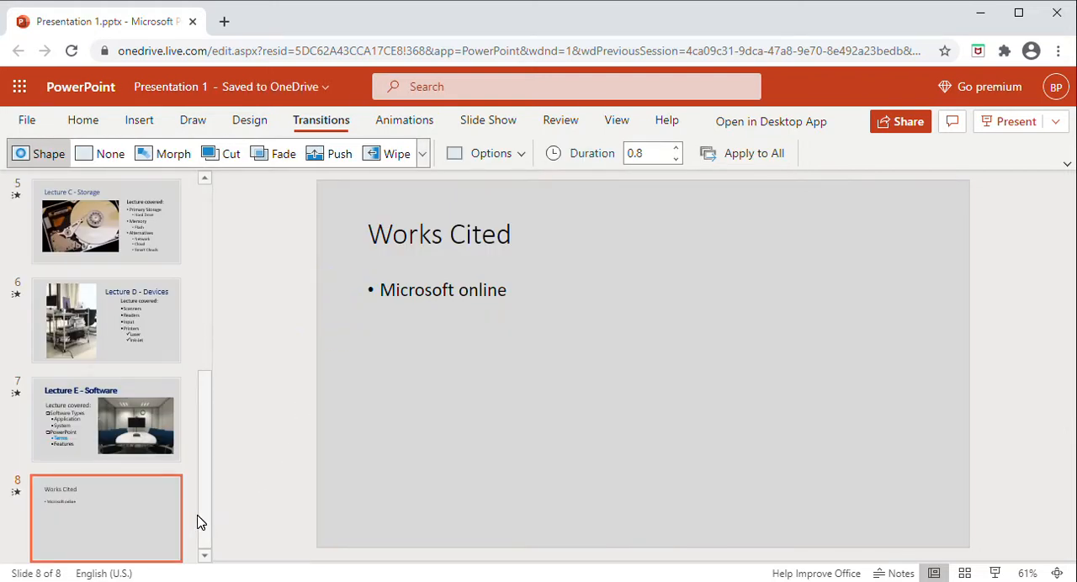
Step: Start the slide show from the beginning of the presentation to preview the slide transitions
{"action": "left_click_drag", "start_coordinate": [202, 516], "coordinate": [214, 272]}
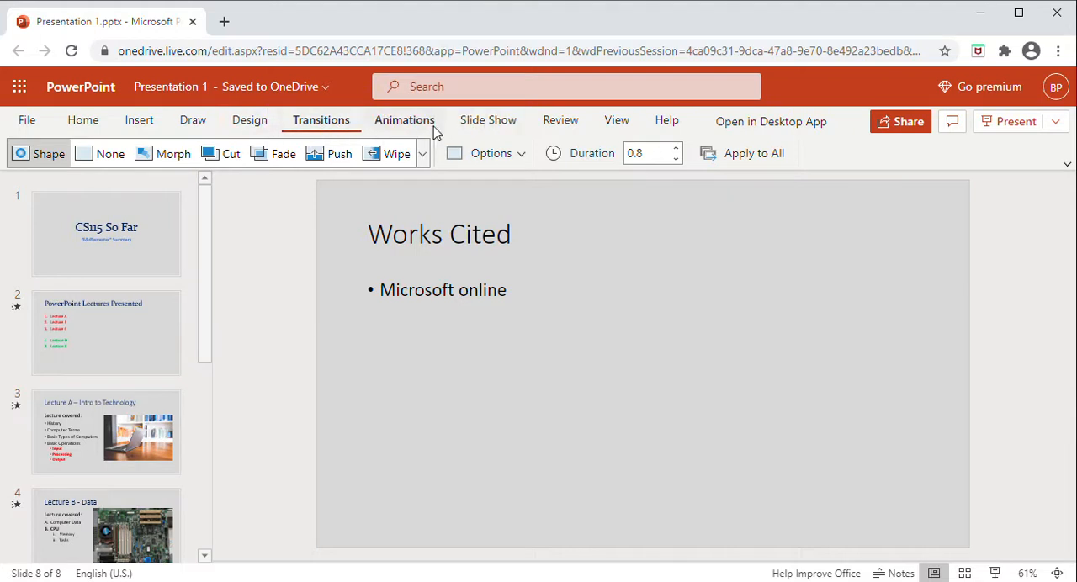
{"action": "left_click", "coordinate": [484, 124]}
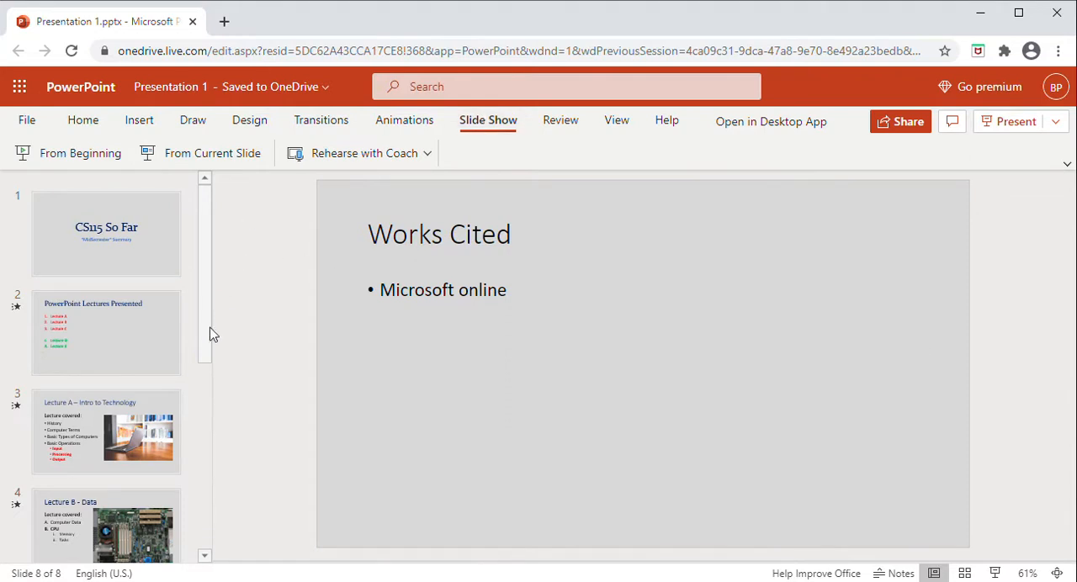
{"action": "left_click_drag", "start_coordinate": [202, 353], "coordinate": [201, 555]}
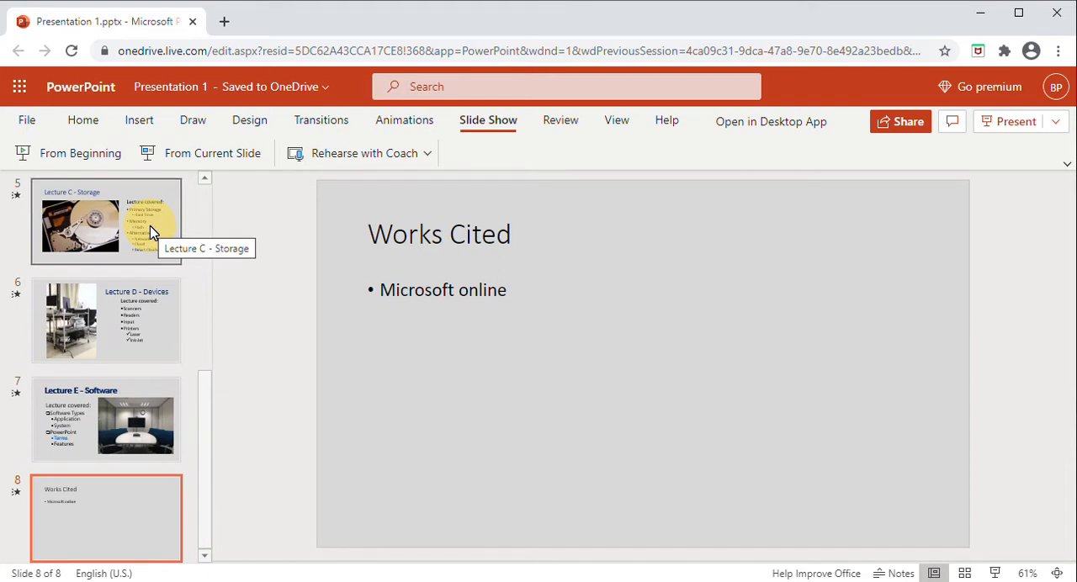
{"action": "scroll", "coordinate": [151, 233], "scroll_direction": "up", "scroll_amount": 1}
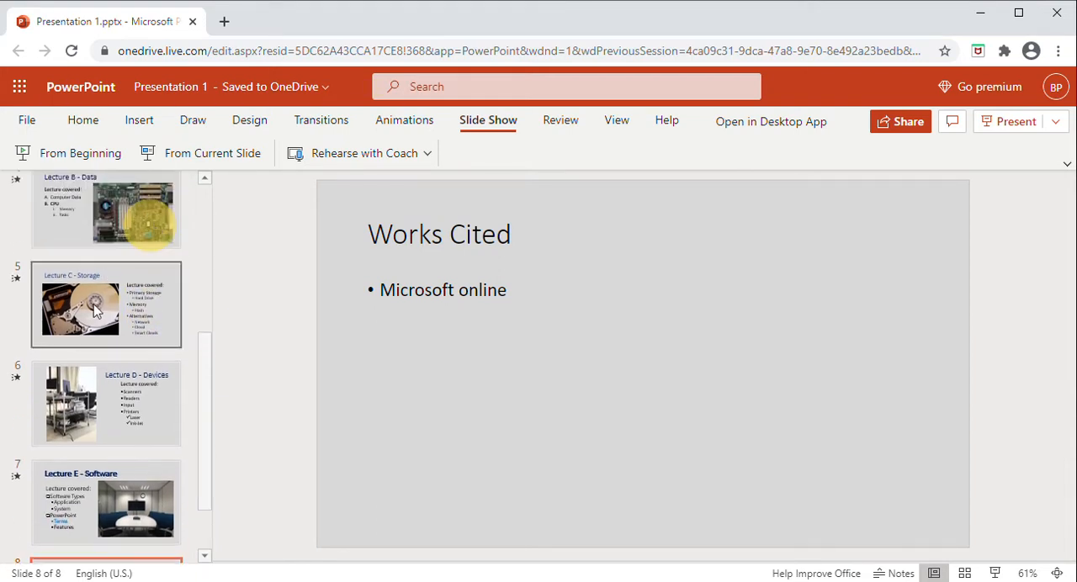
{"action": "left_click", "coordinate": [93, 303]}
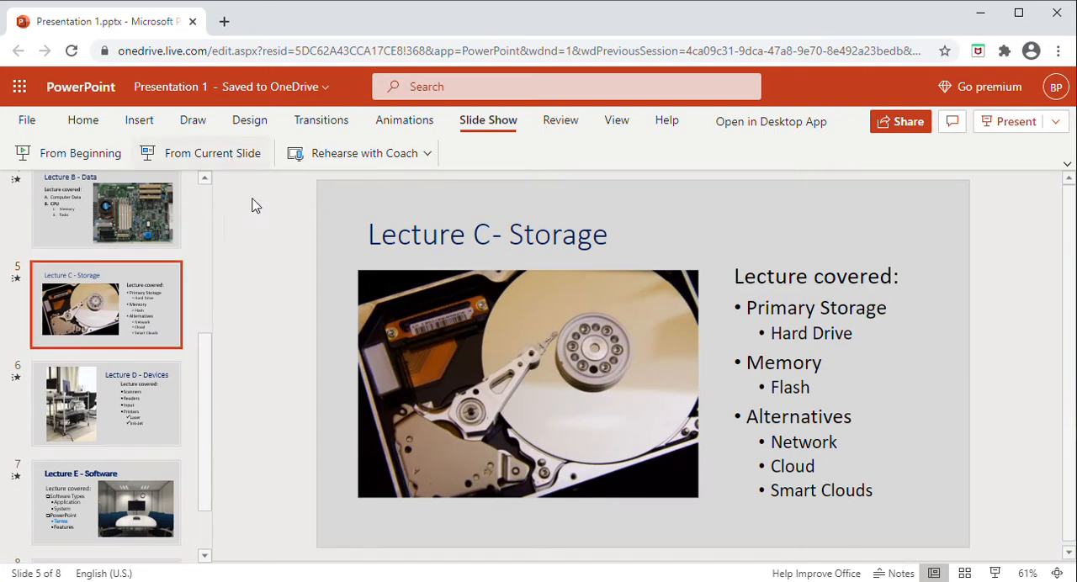
{"action": "left_click_drag", "start_coordinate": [209, 397], "coordinate": [211, 235]}
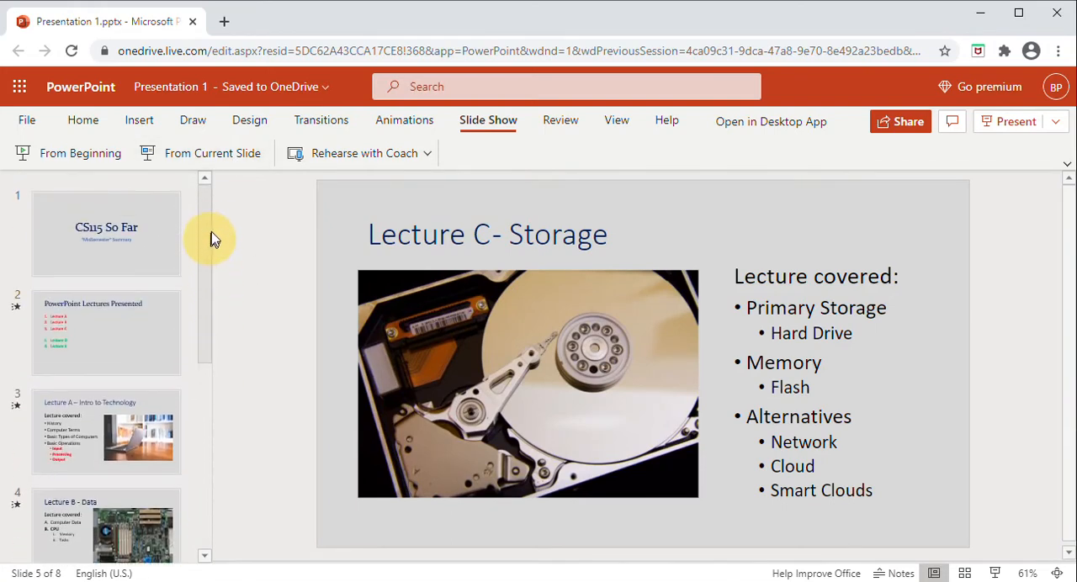
{"action": "left_click", "coordinate": [68, 164]}
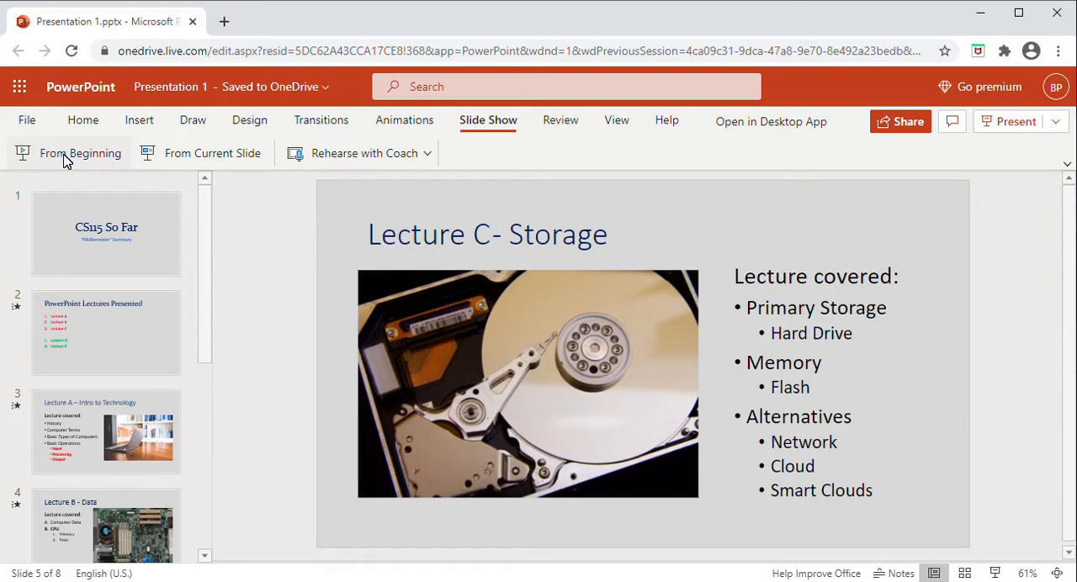
{"action": "left_click", "coordinate": [68, 160]}
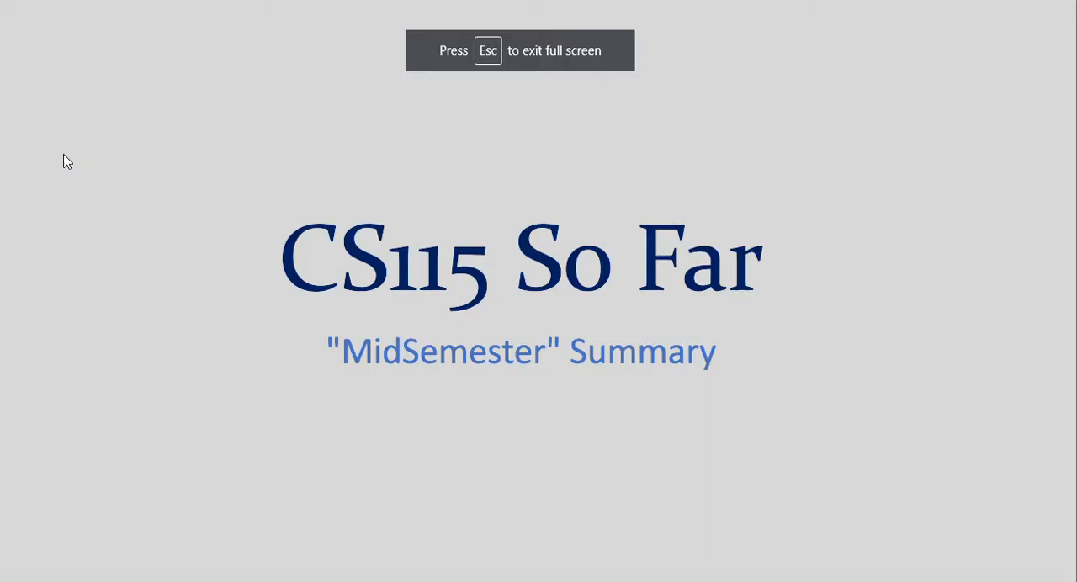